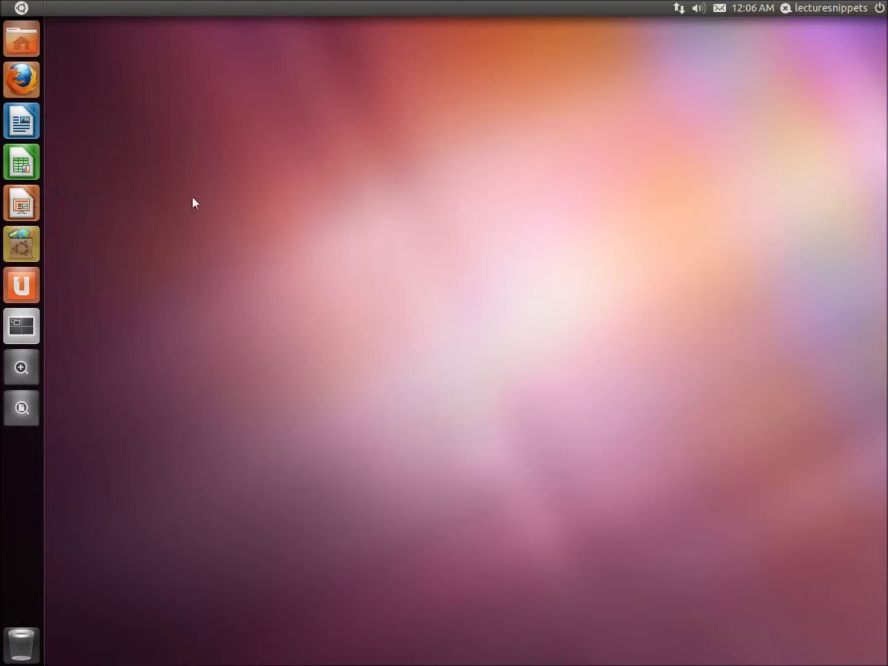
Search the Dash for 'music' and then 'addition', clearing each search term afterwards
click(22, 8)
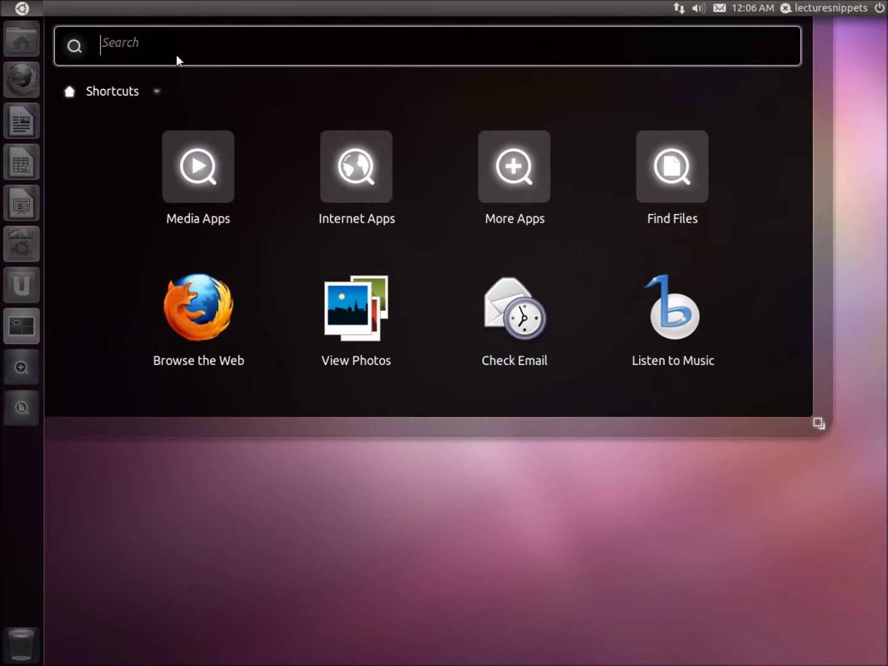
text(mu)
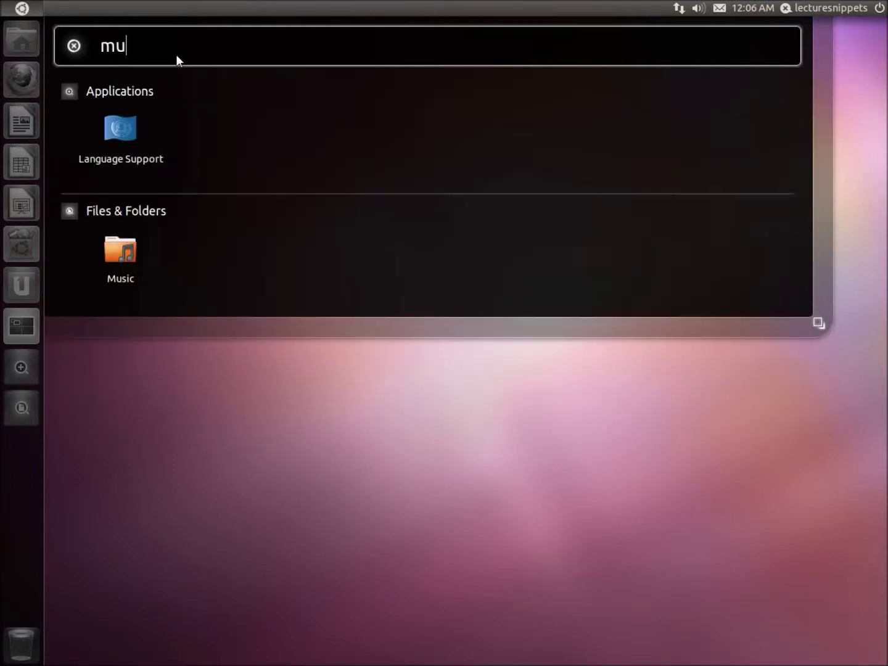
text(sic)
key(BackSpace)
text(ic)
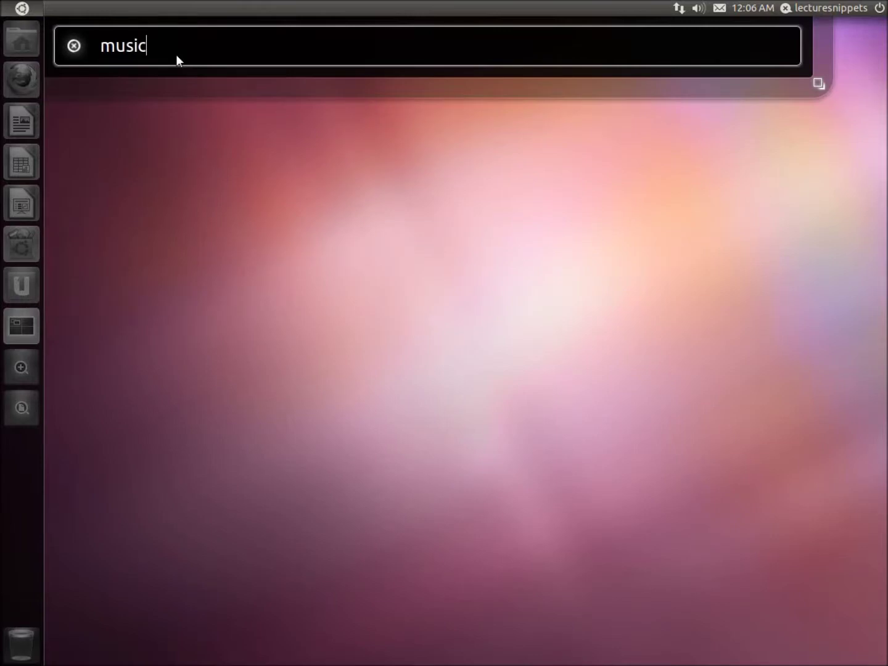
key(BackSpace)
key(BackSpace)
key(BackSpace)
key(BackSpace)
key(BackSpace)
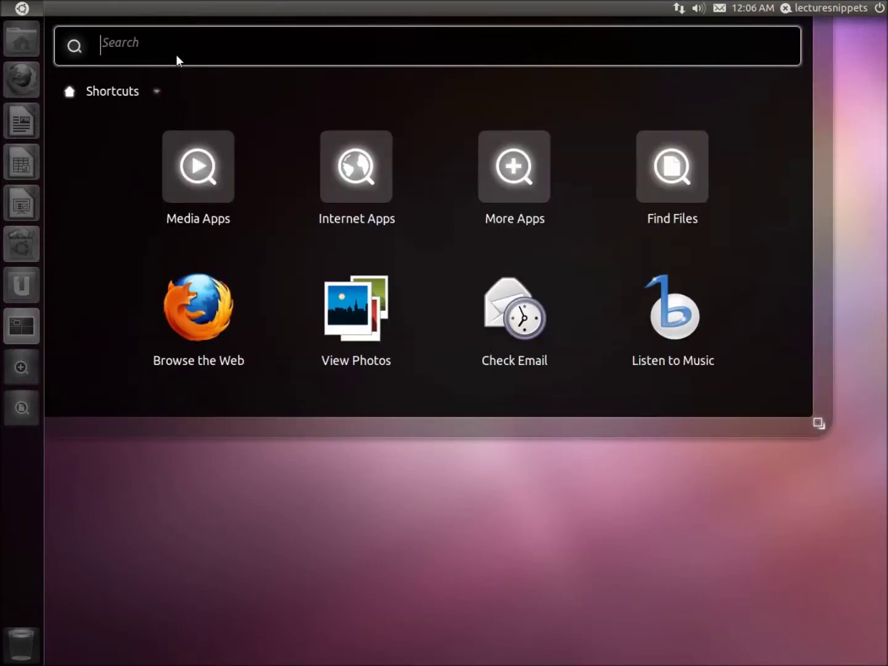
text(addition)
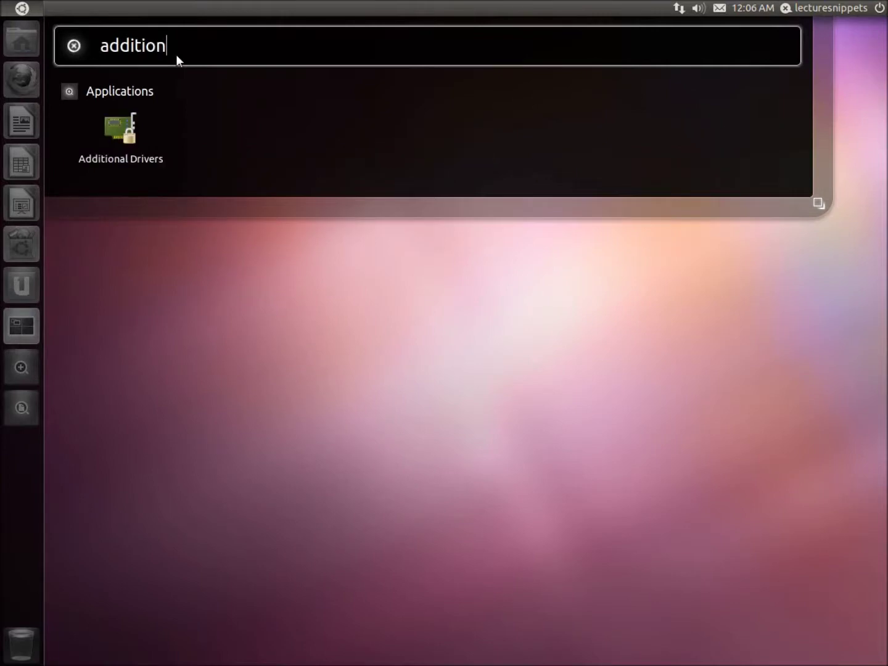
key(BackSpace)
key(BackSpace)
key(BackSpace)
key(BackSpace)
key(BackSpace)
key(BackSpace)
key(BackSpace)
key(BackSpace)
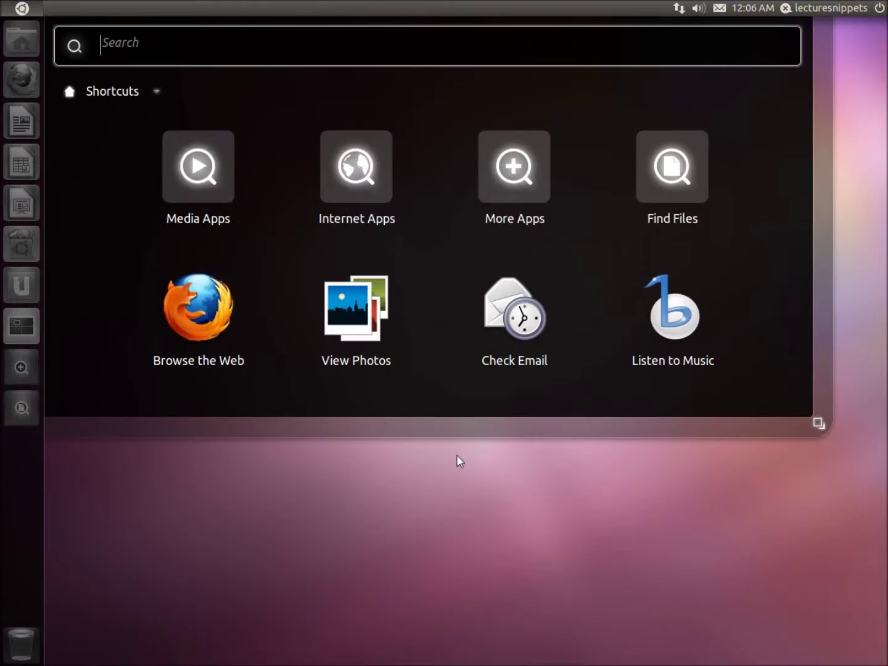
Open and close the Home Folder, then launch Firefox and shift its window right
click(489, 495)
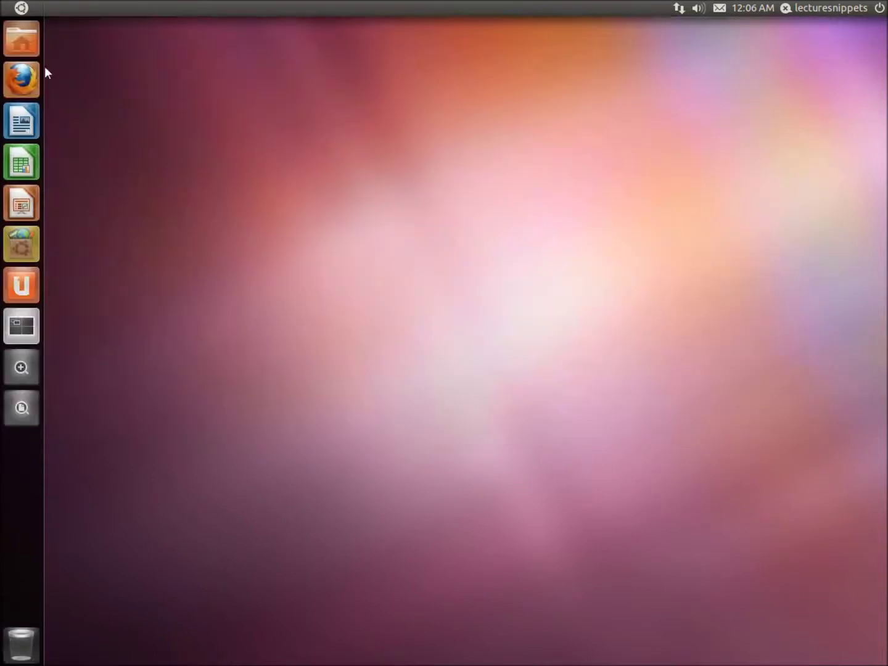
click(25, 42)
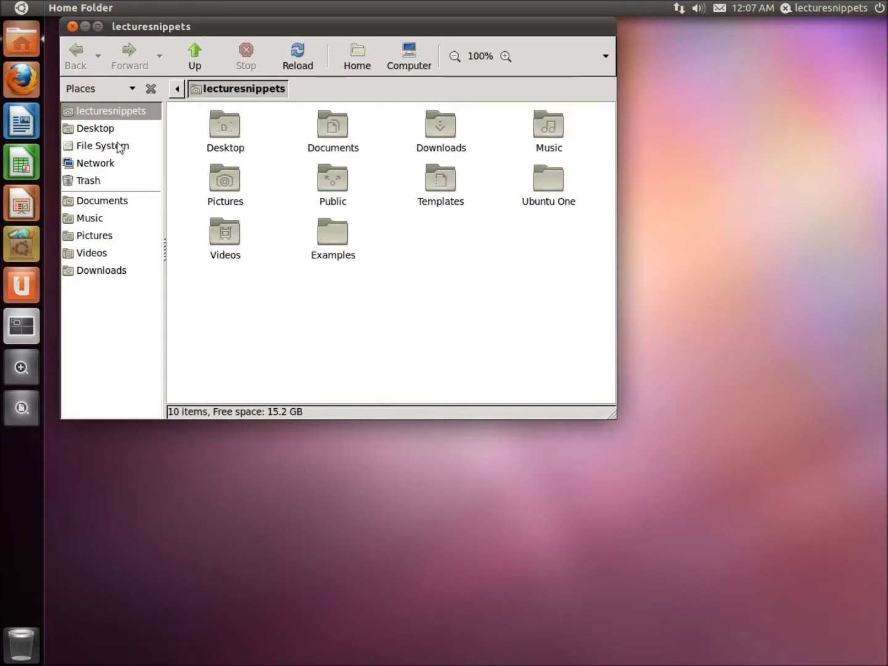
click(73, 26)
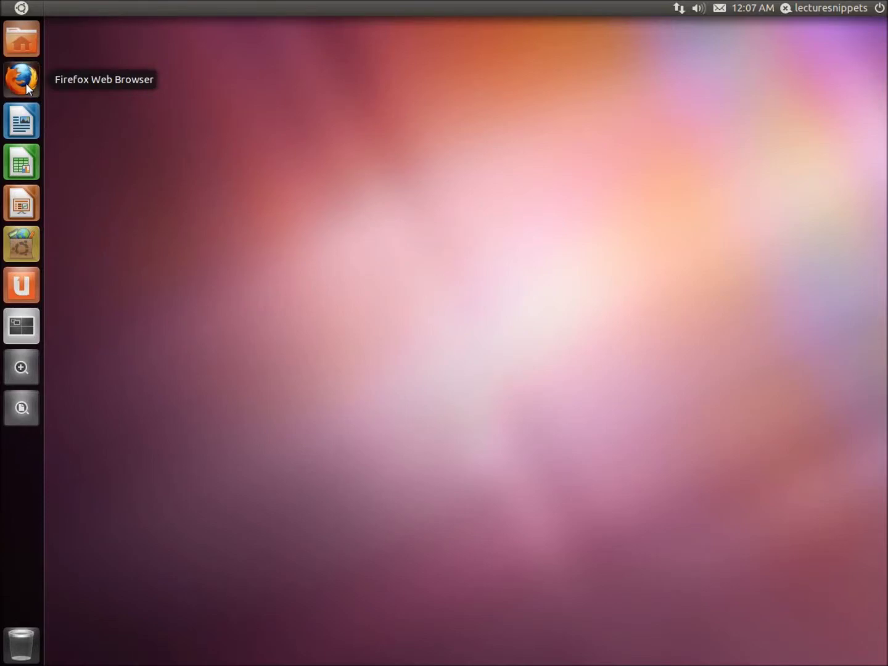
click(26, 84)
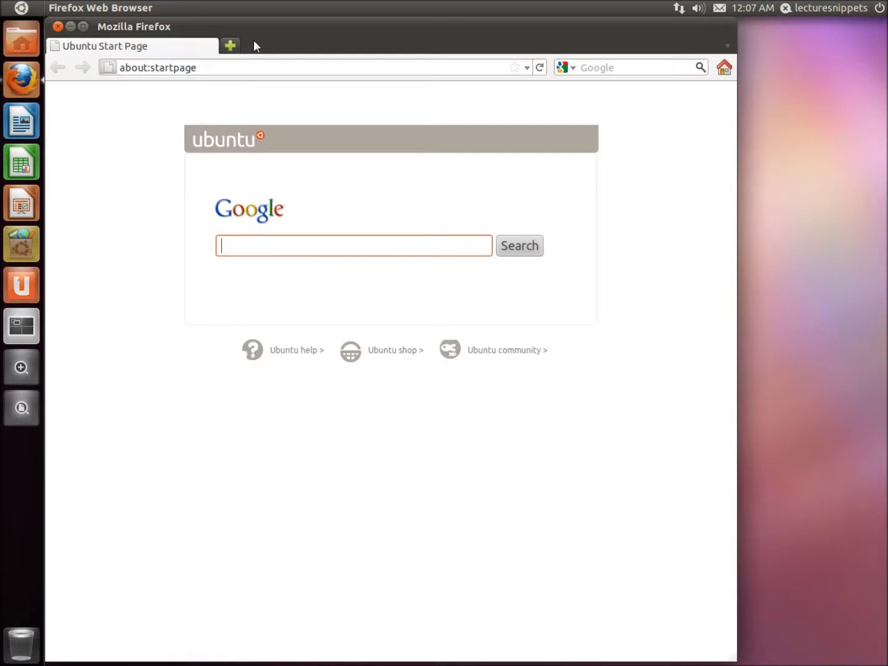
drag(250, 34, 383, 74)
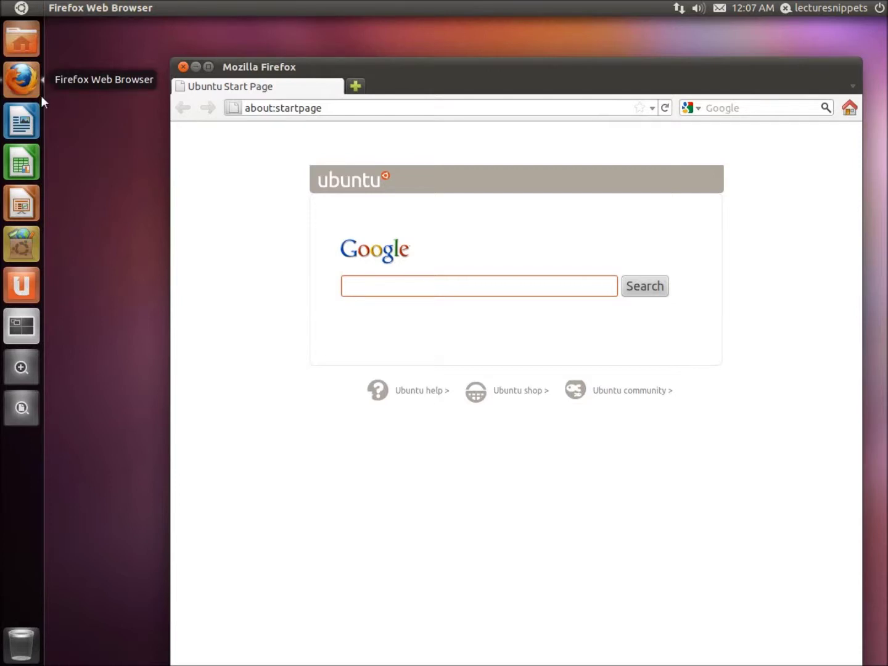
click(22, 124)
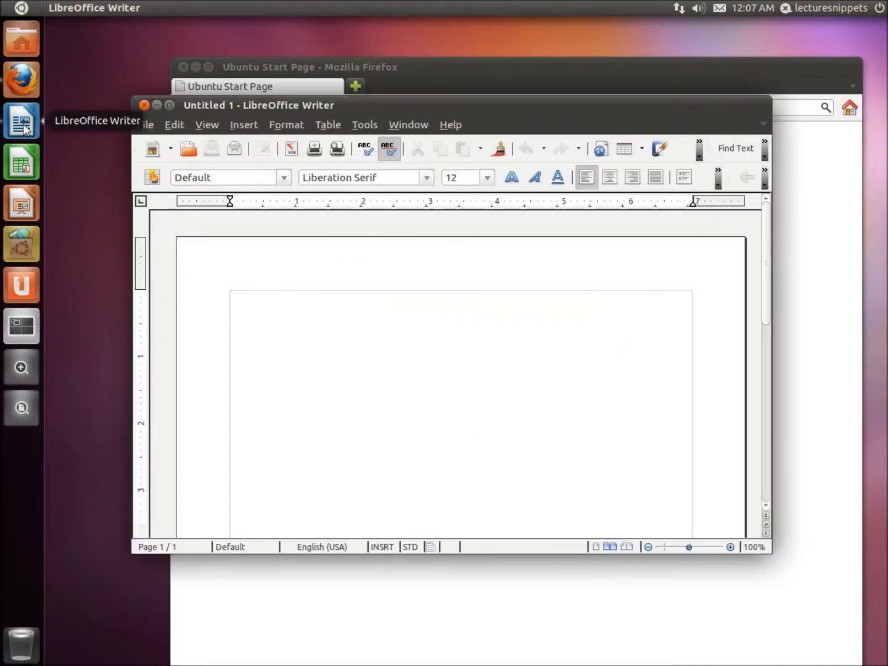
Raise the Writer window, then open, reposition and close the Ubuntu Software Center
drag(342, 103, 323, 95)
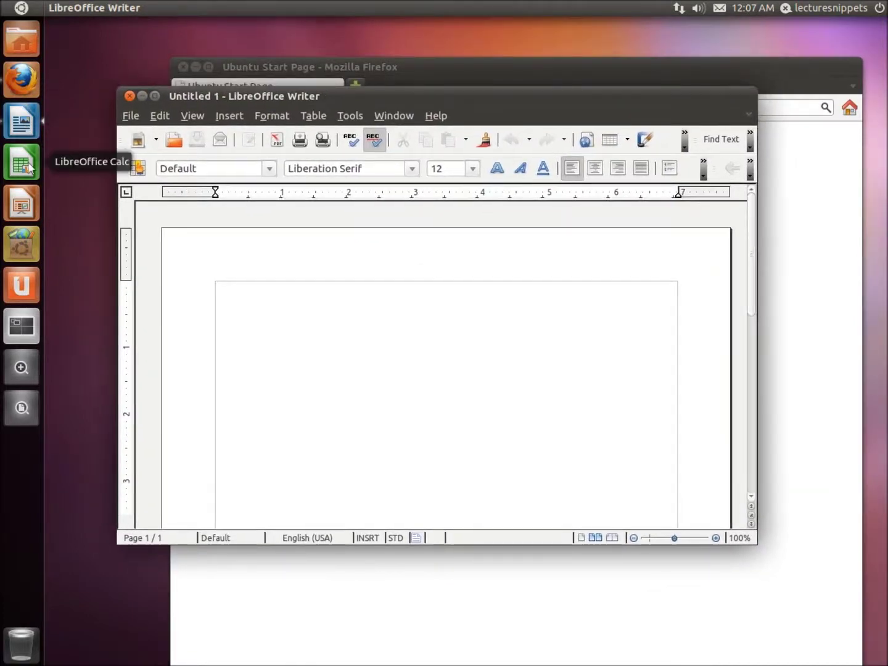
click(21, 248)
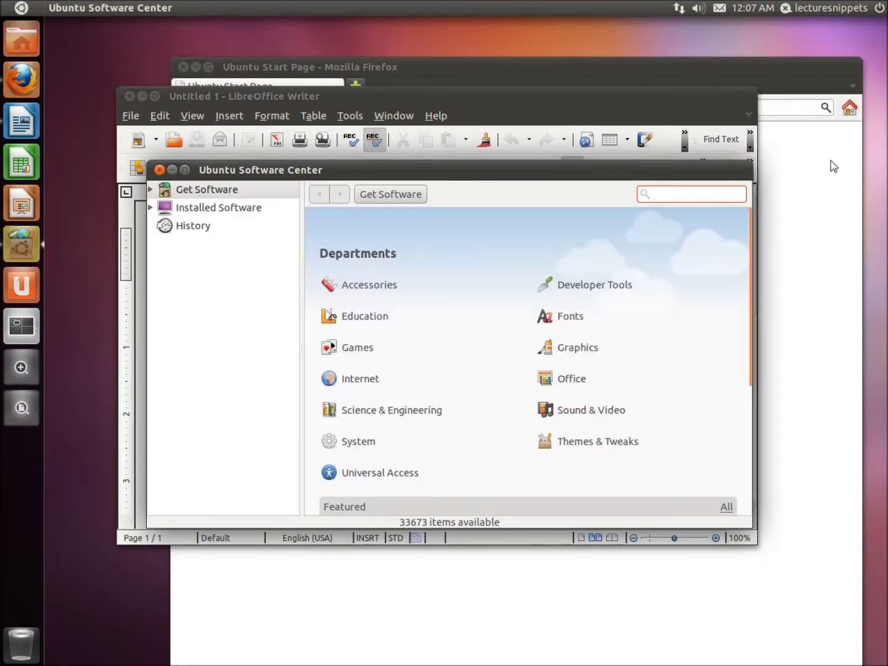
drag(474, 178, 425, 95)
click(149, 97)
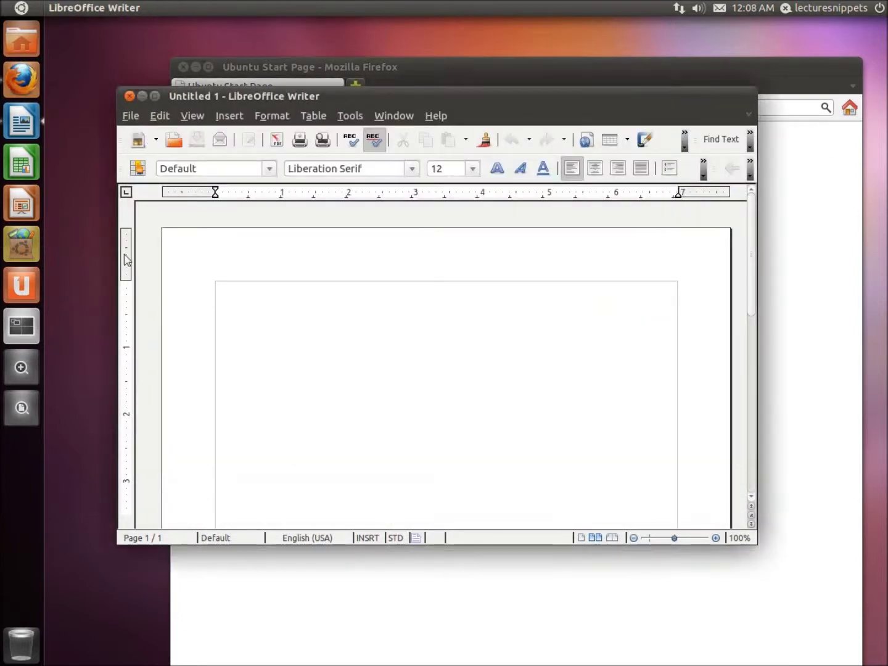
click(26, 289)
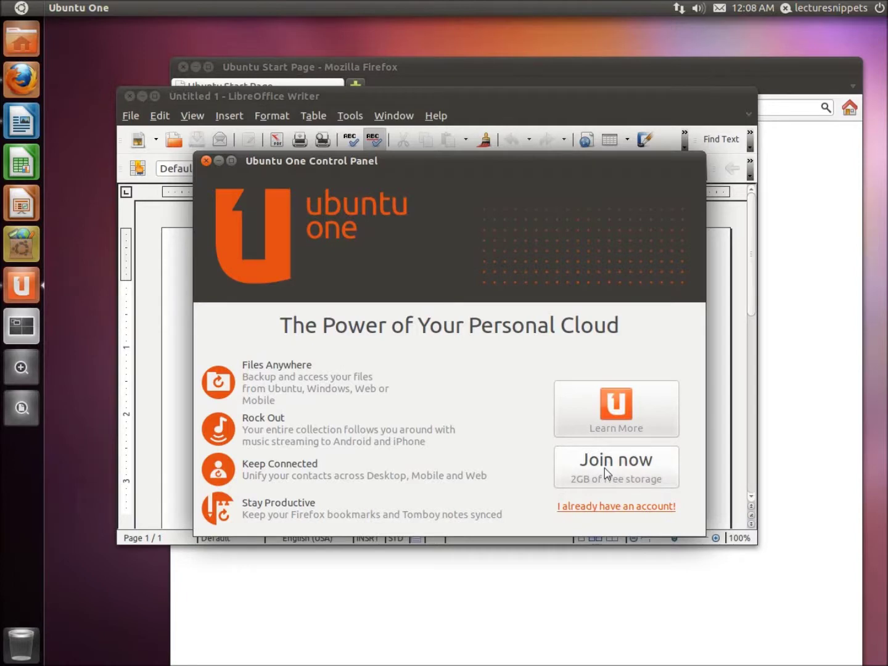
Move the Ubuntu One Control Panel window higher up over Writer and Firefox
drag(439, 164, 463, 74)
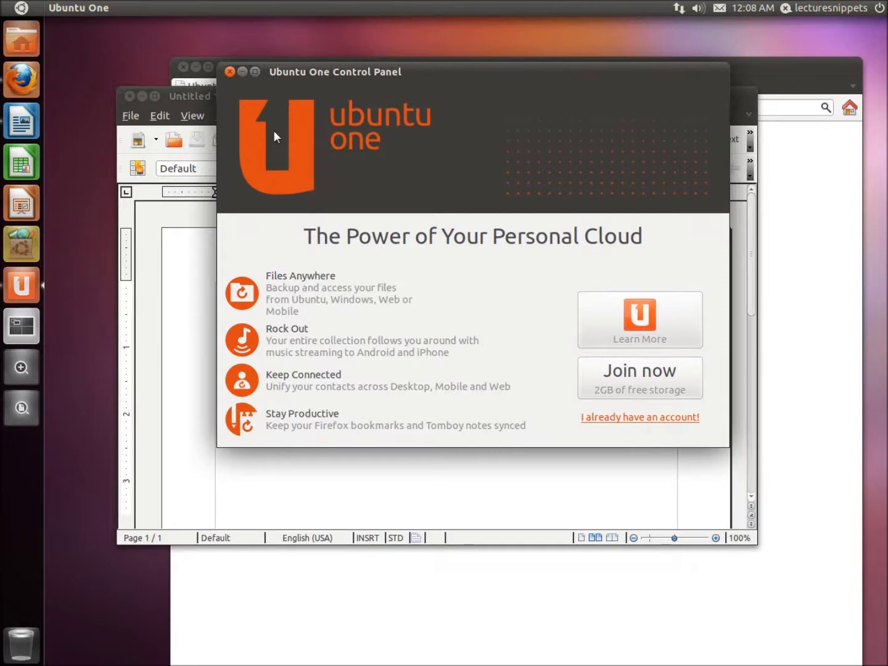
In the workspace overview, move Ubuntu One top-left and Writer bottom-left, then enter the top-left workspace
click(27, 330)
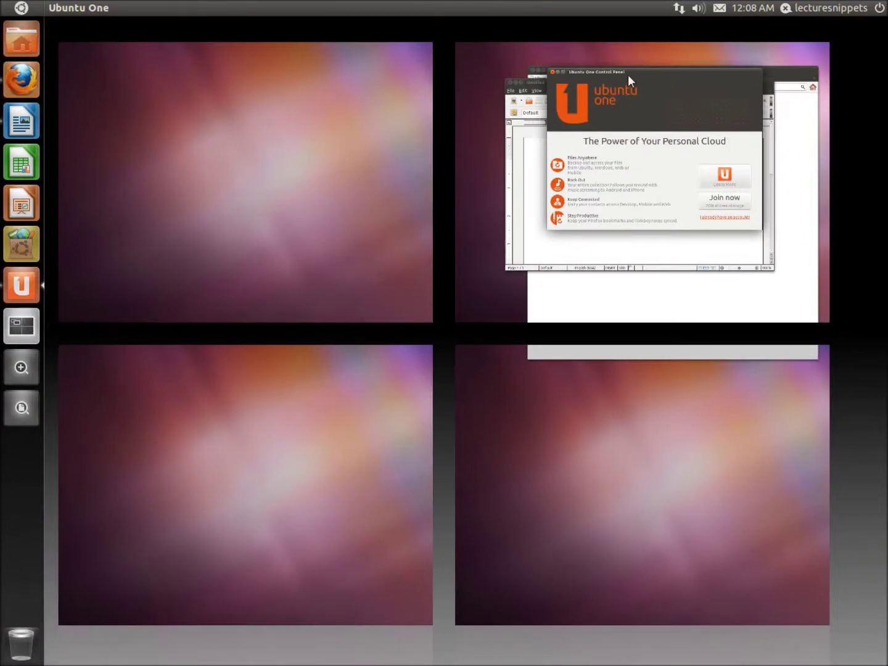
drag(629, 75, 207, 91)
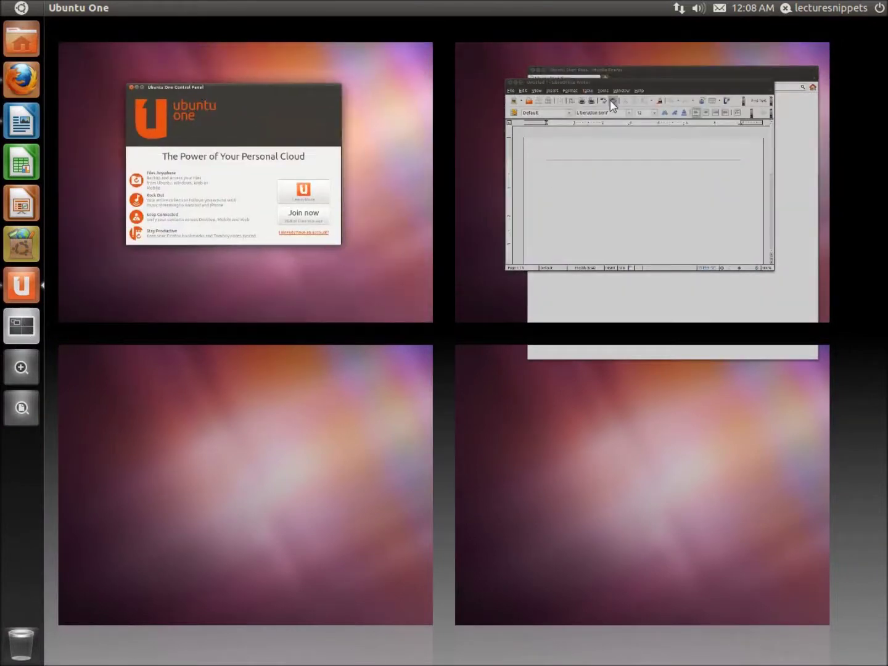
drag(540, 163, 223, 387)
drag(676, 81, 660, 64)
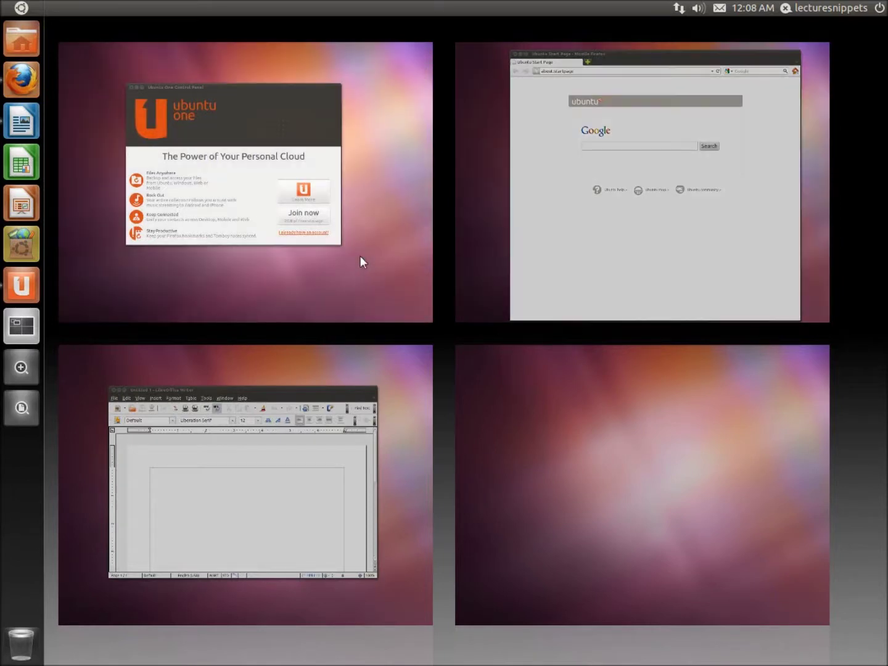
click(363, 250)
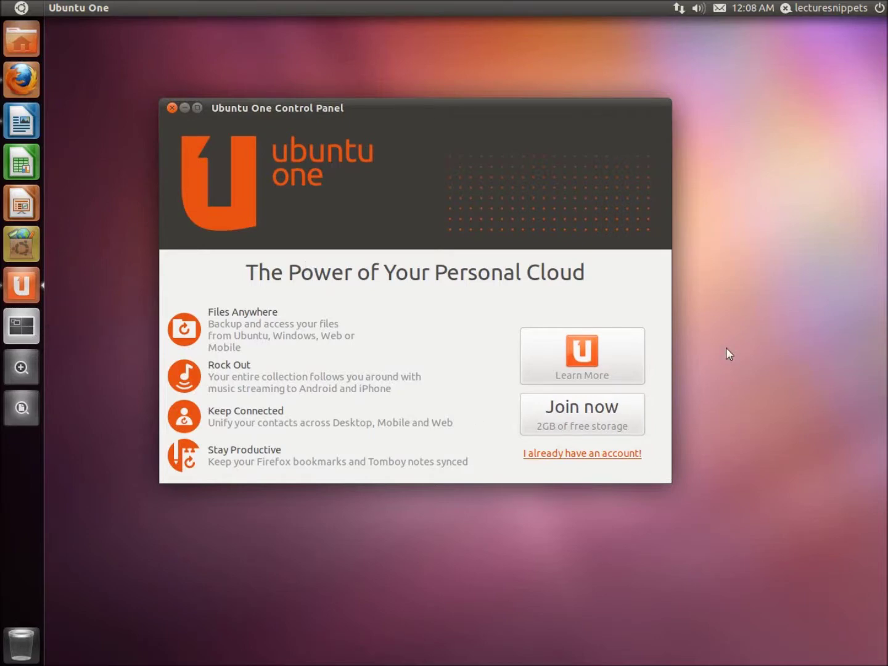
click(726, 349)
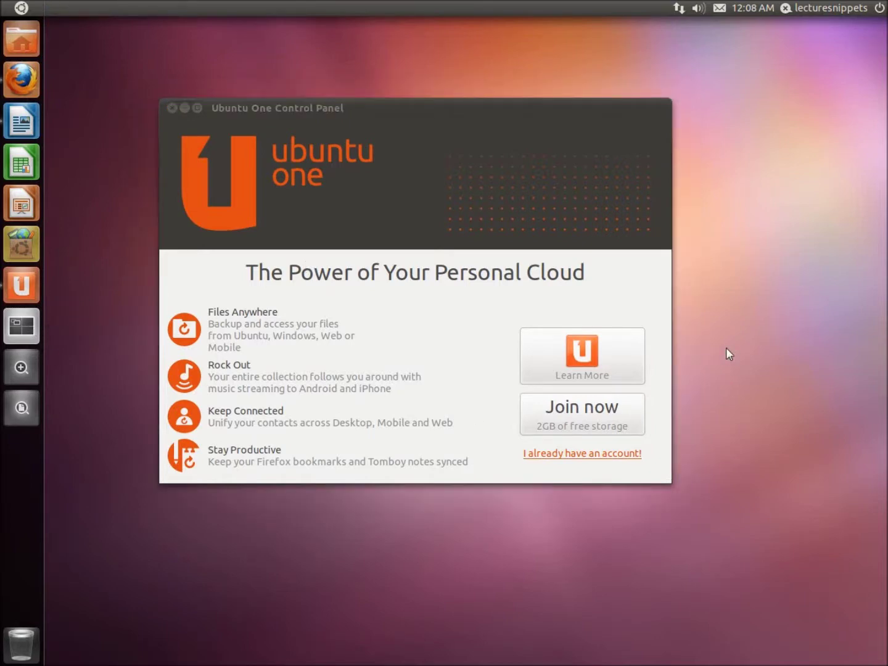
key(super)
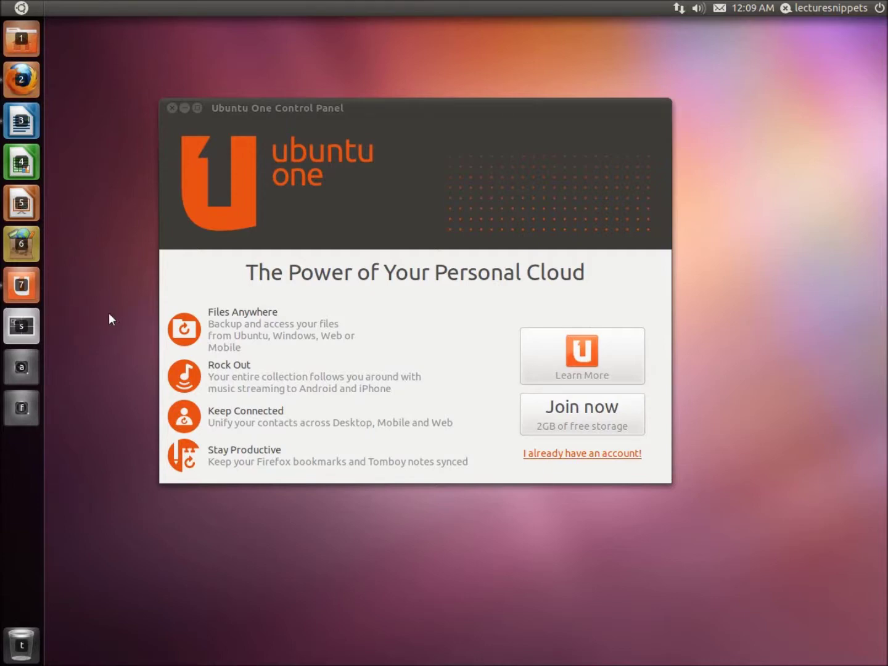
key(super+s)
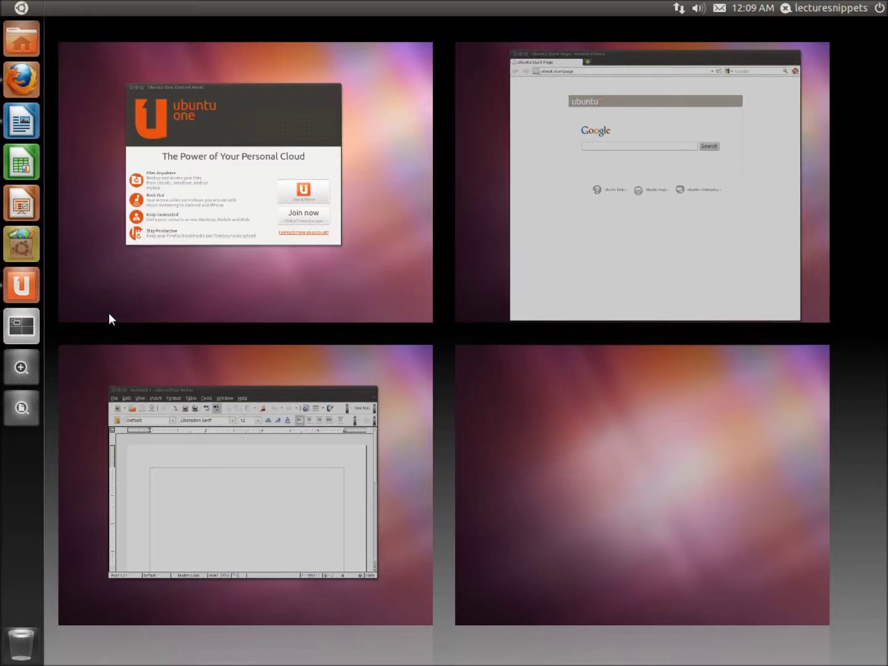
click(109, 314)
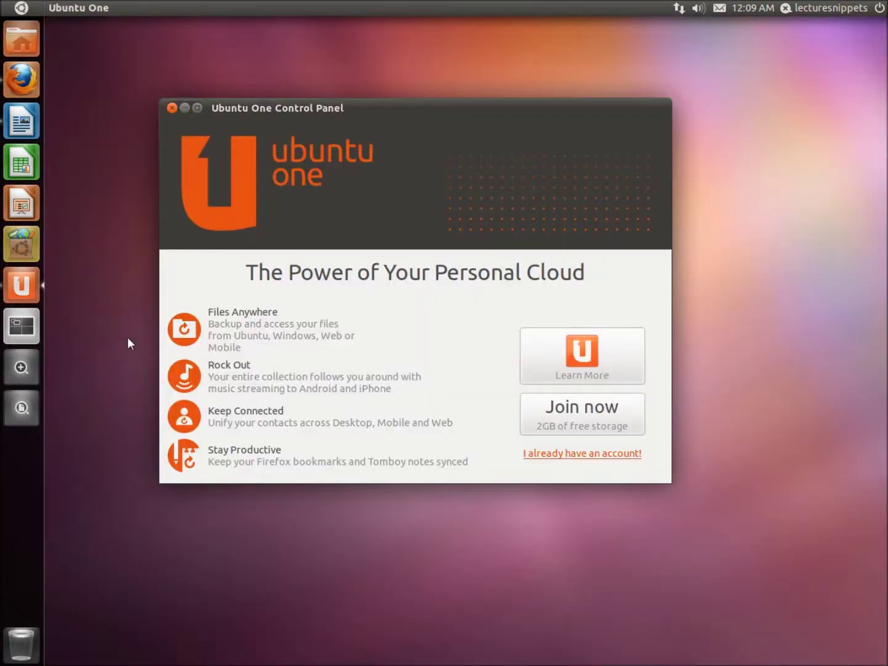
key(super+w)
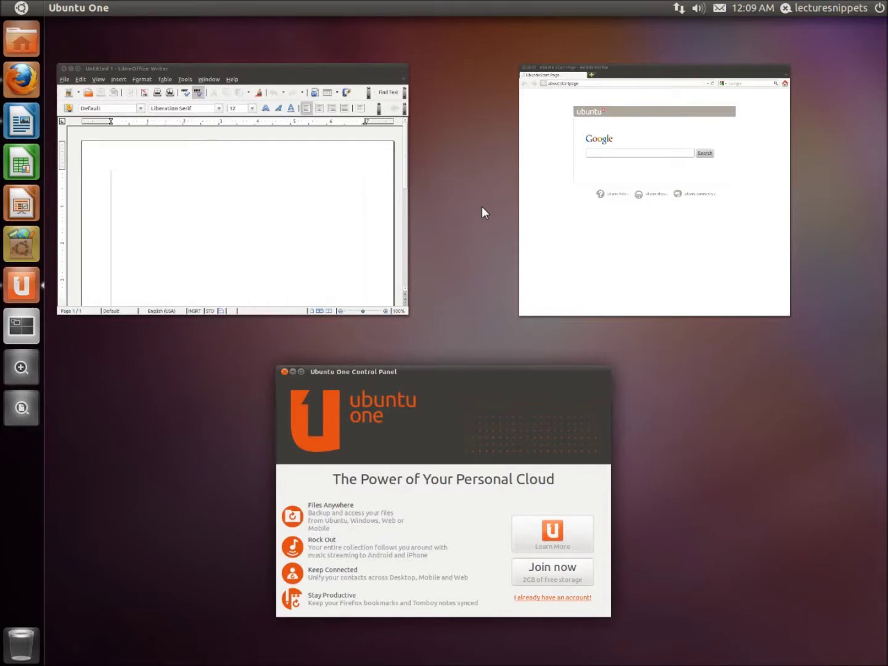
key(Escape)
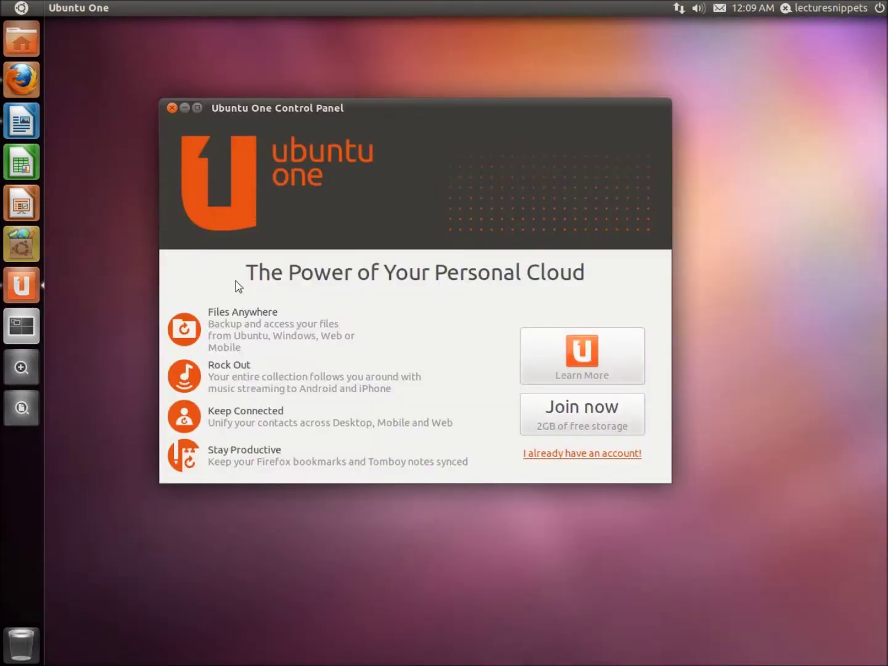
click(20, 369)
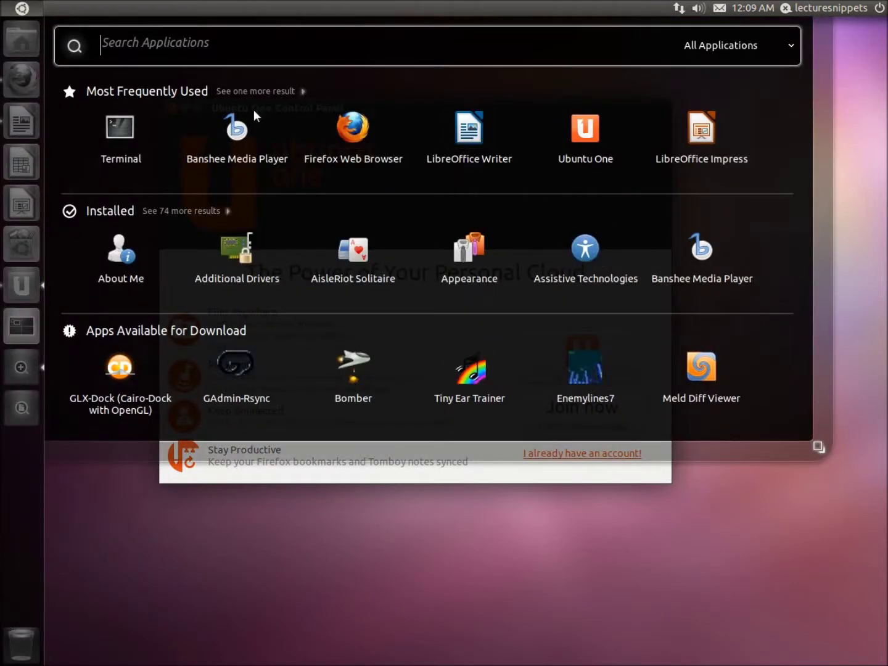
click(735, 511)
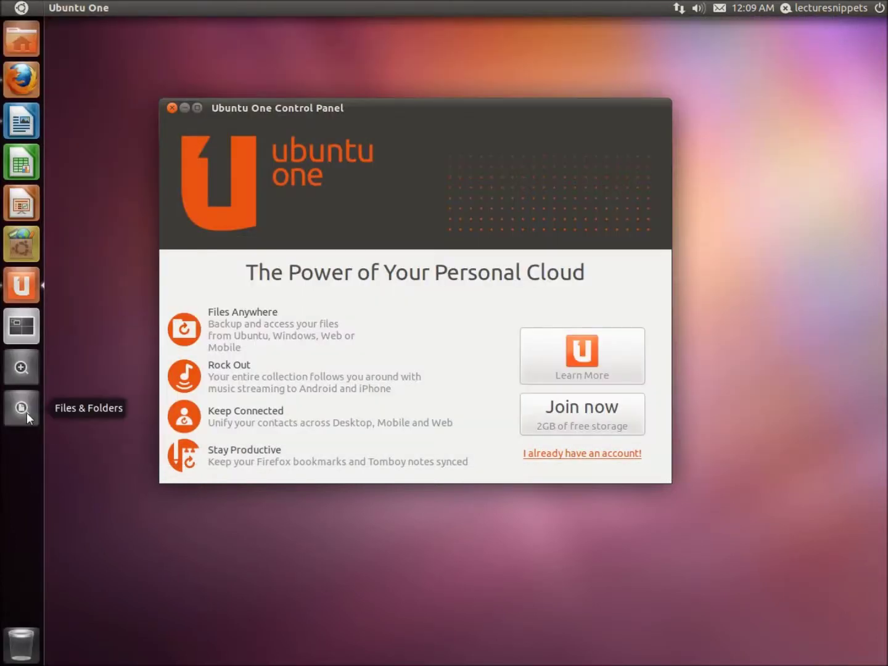
click(26, 412)
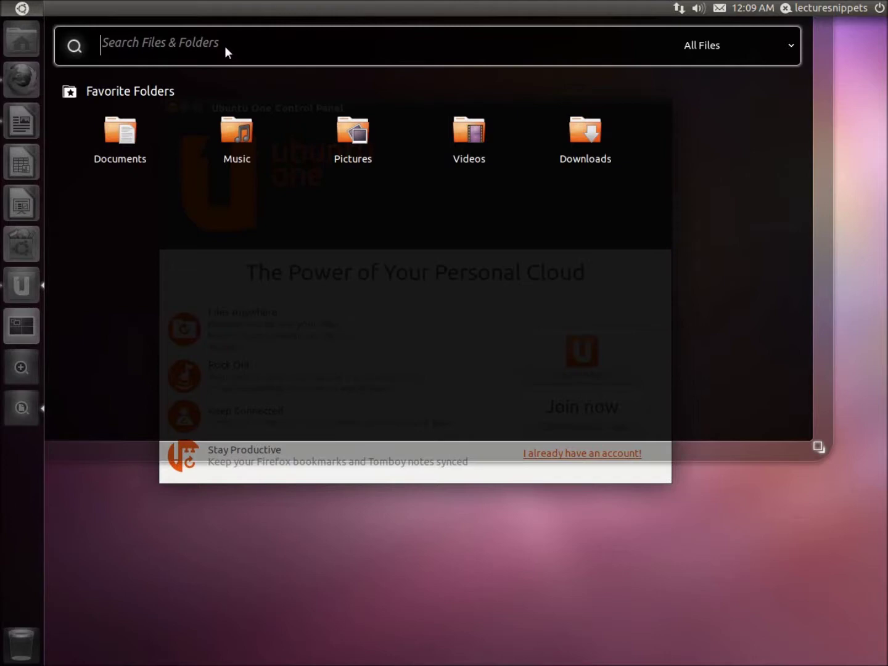
text(var)
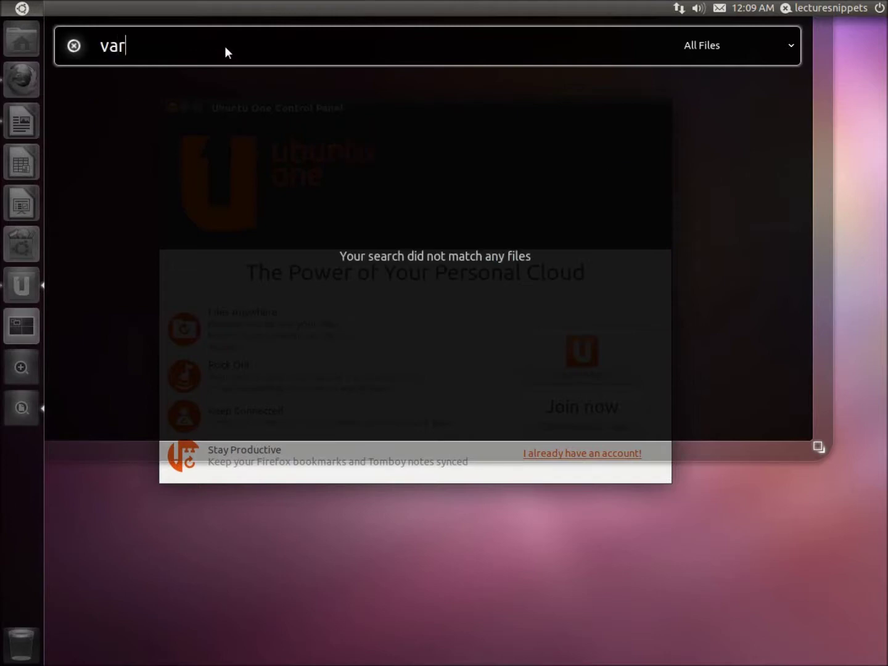
key(BackSpace)
key(BackSpace)
key(BackSpace)
text(www)
key(BackSpace)
key(BackSpace)
key(BackSpace)
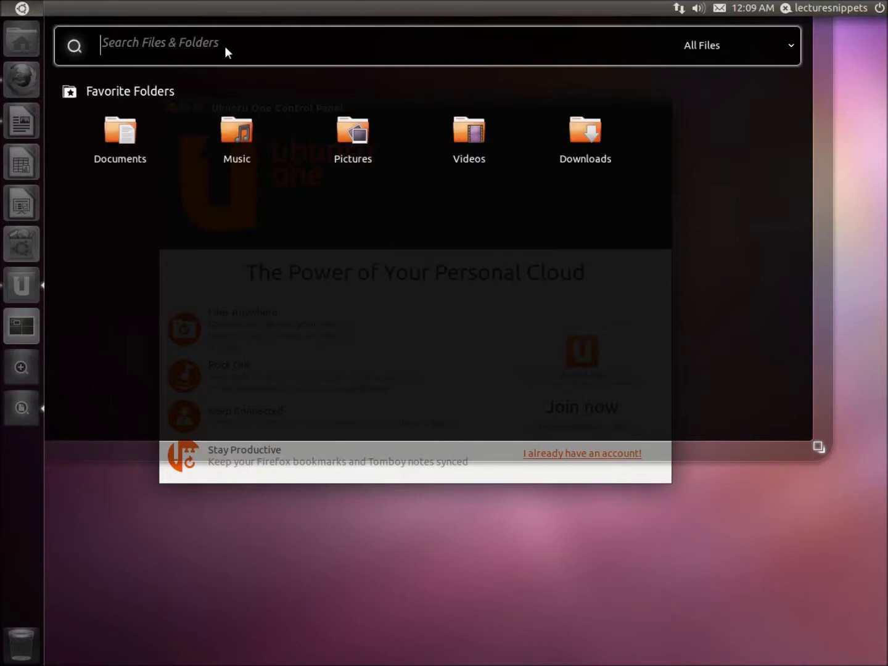
text(bin)
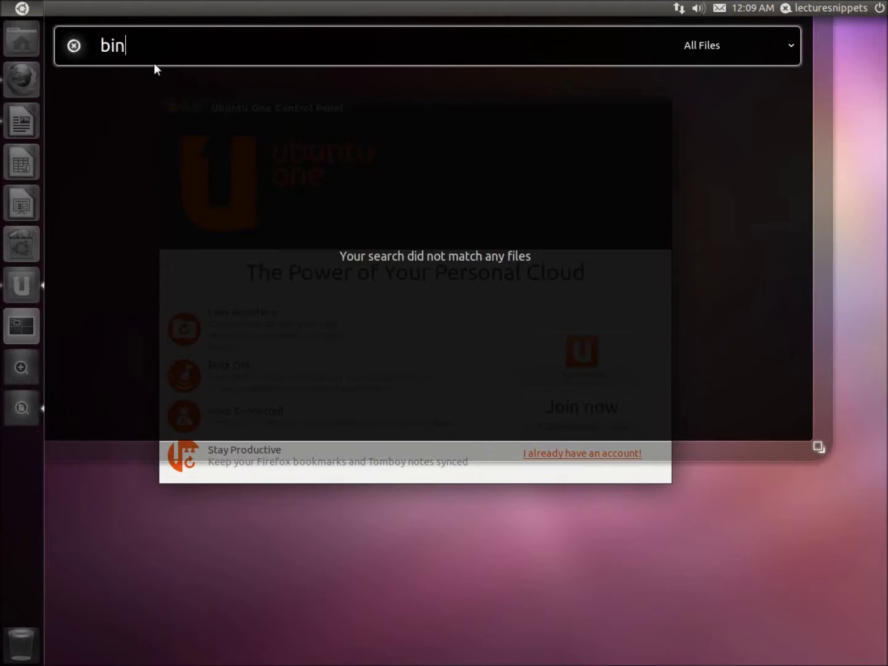
click(494, 549)
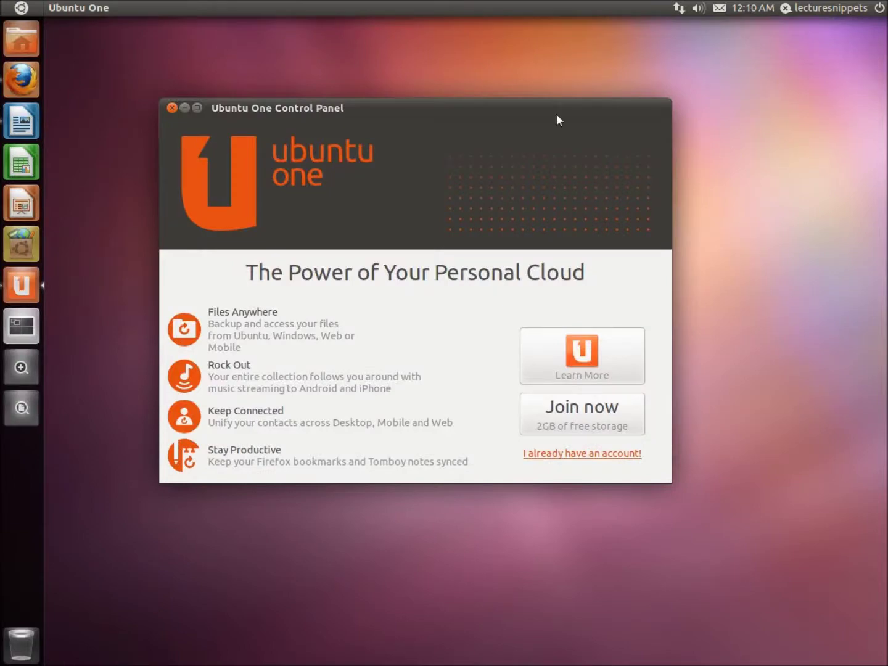
click(702, 13)
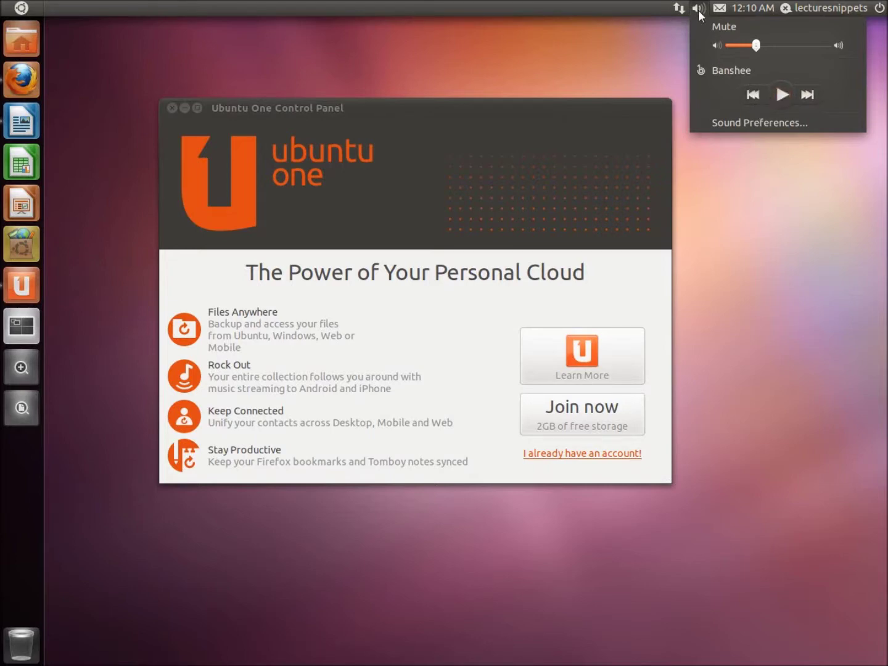
click(578, 143)
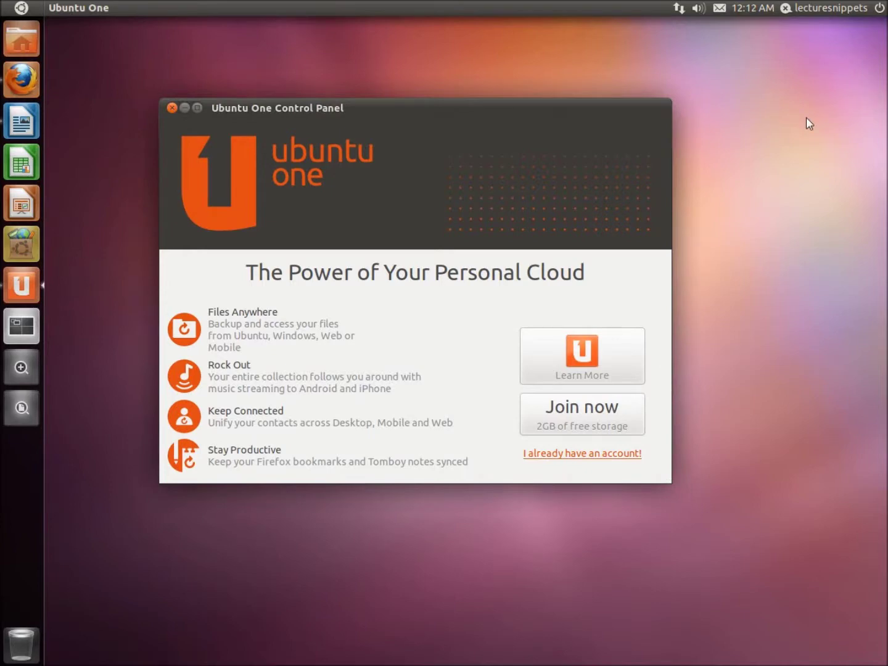
click(822, 85)
key(ctrl+alt+Right)
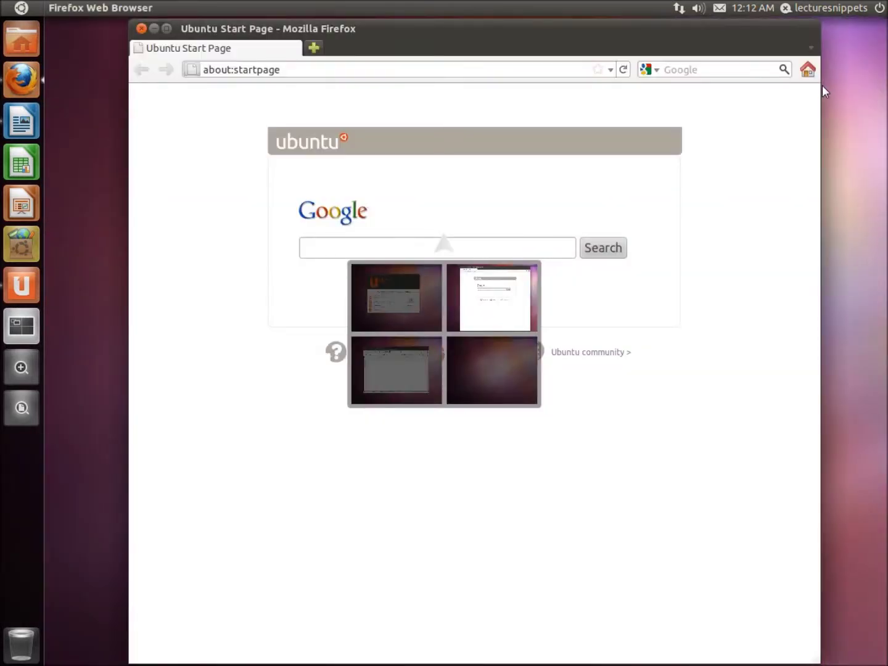
key(ctrl+alt+Left)
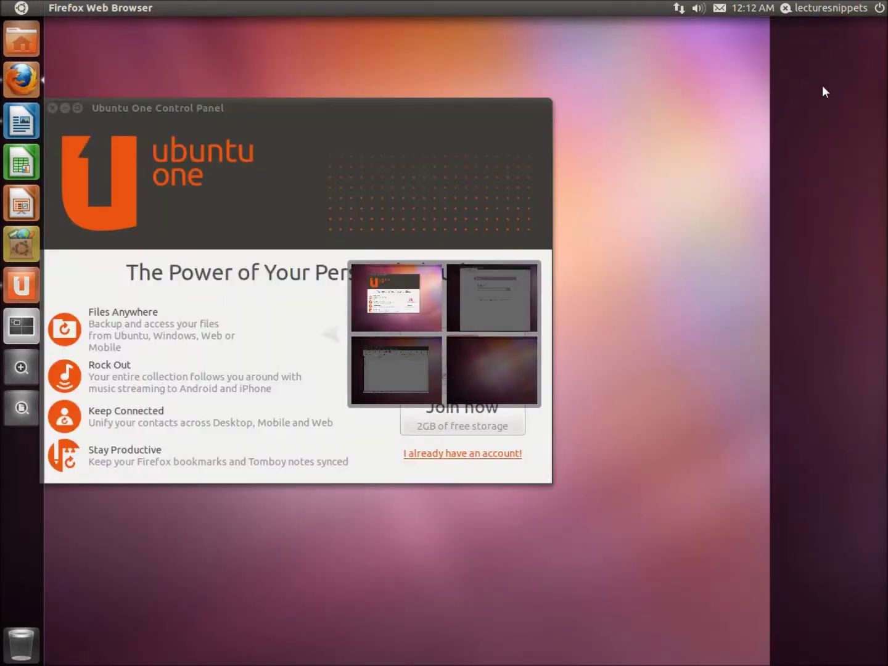